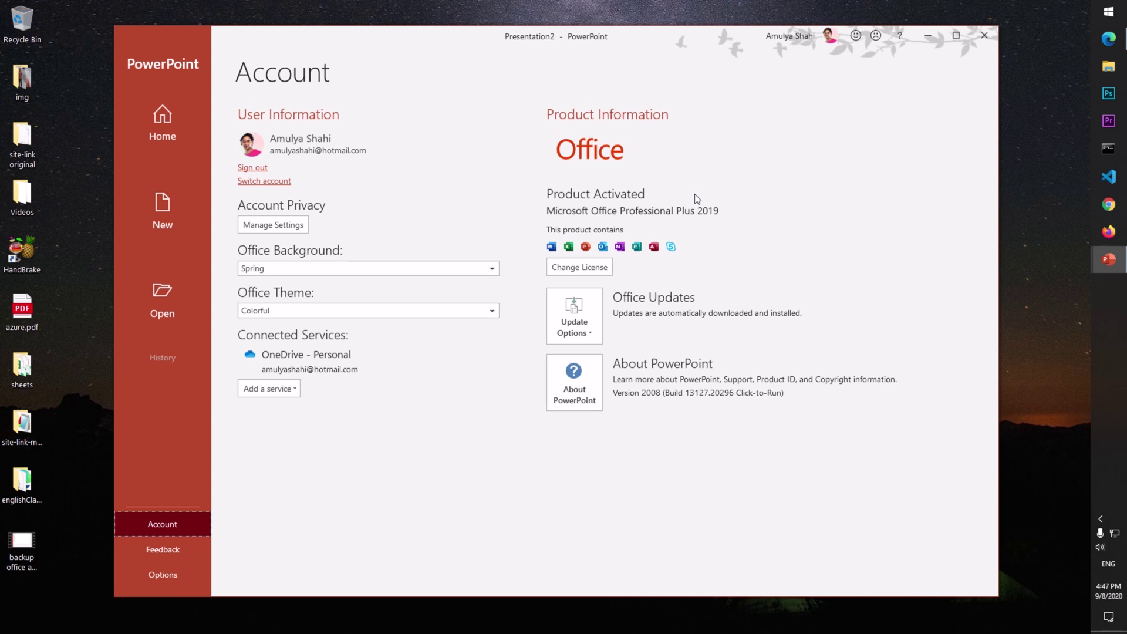
Step: Open This PC in File Explorer and go into the Windows folder on drive C:
left_click(1107, 66)
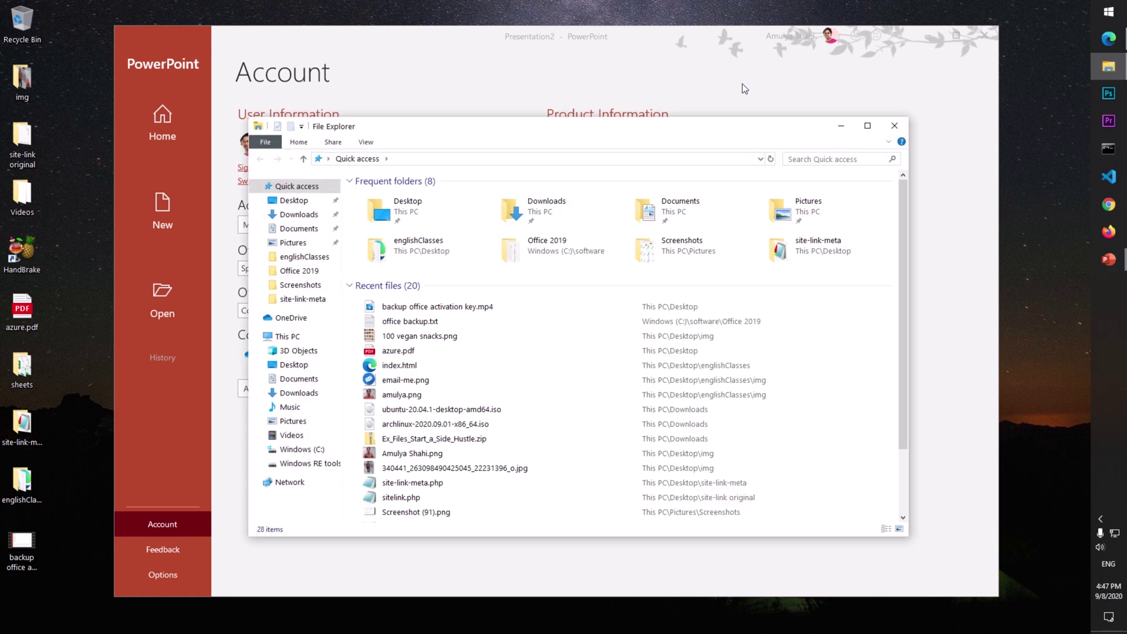
left_click(286, 338)
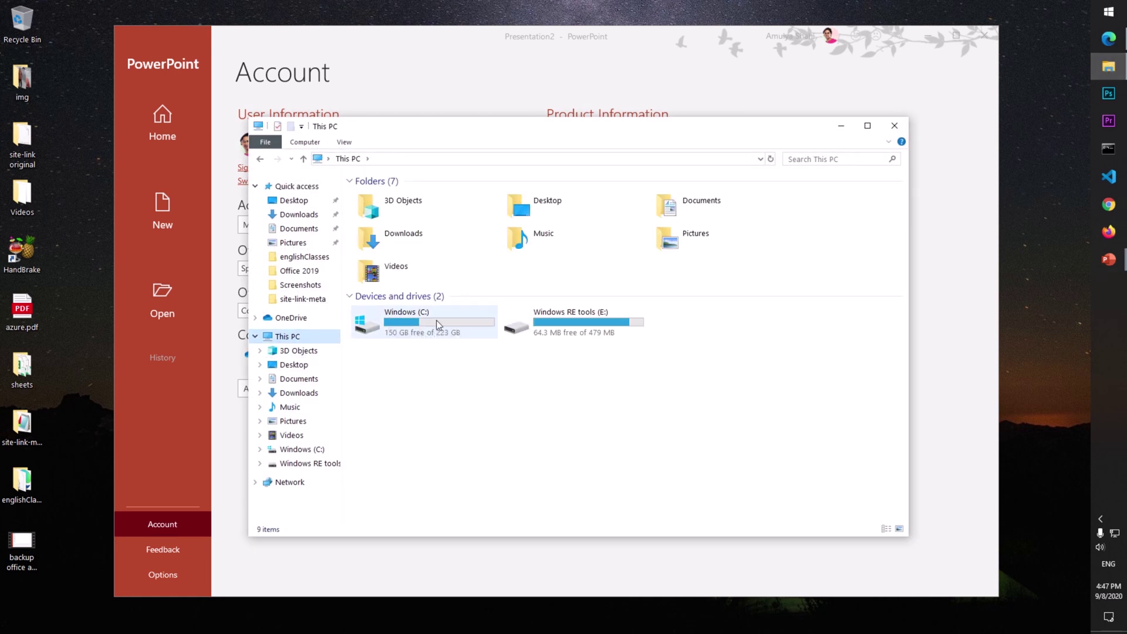
double_click(453, 321)
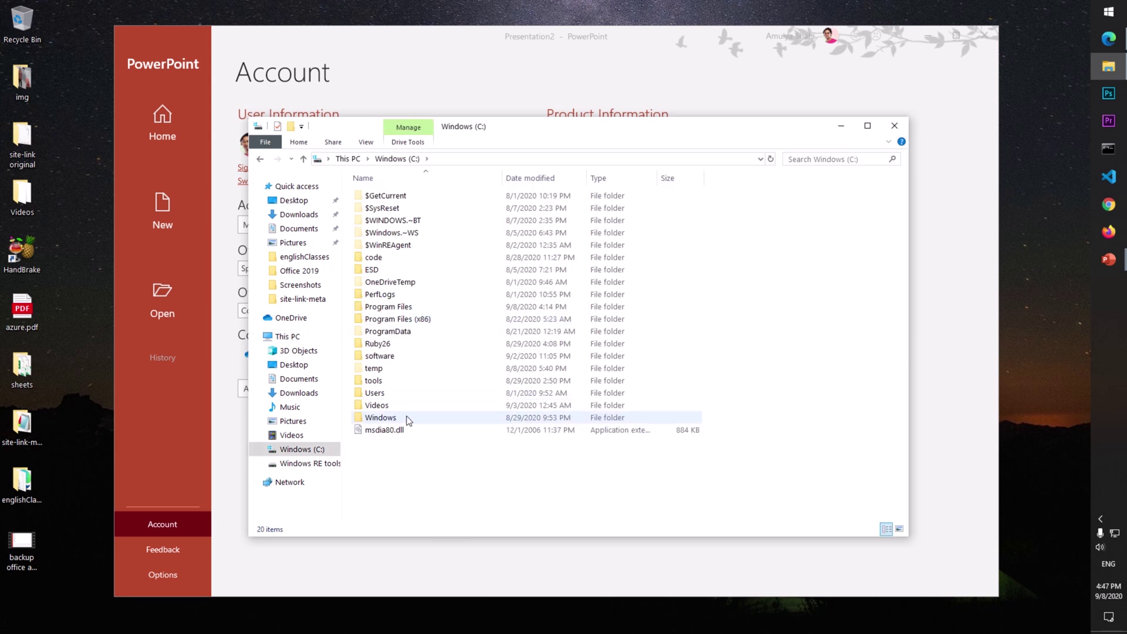
double_click(458, 418)
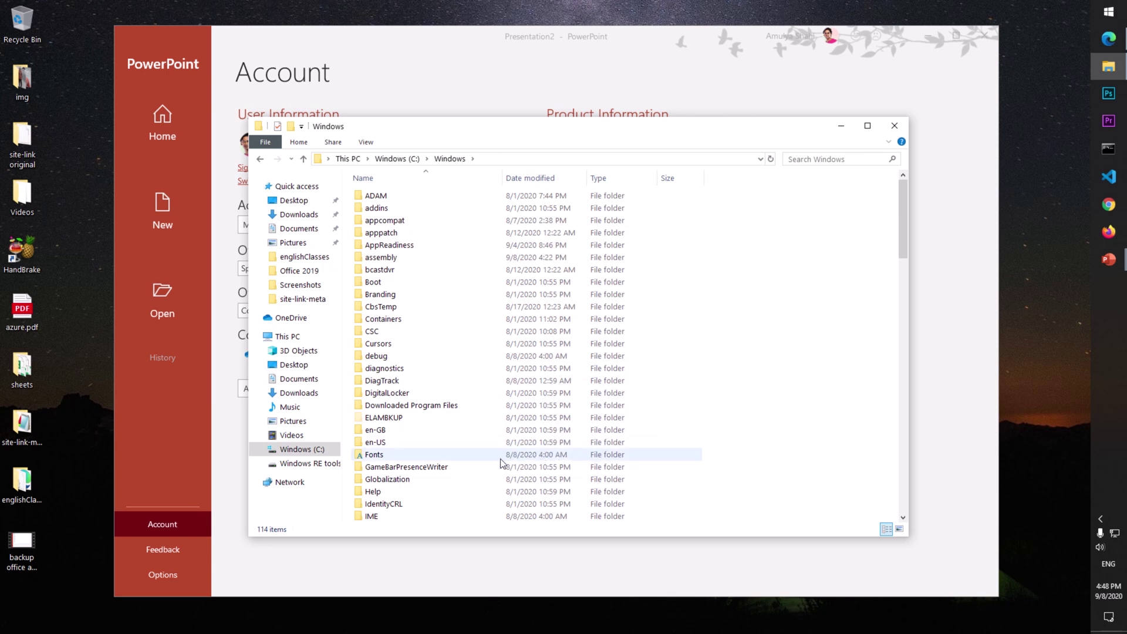
scroll(502, 464, "down", 5)
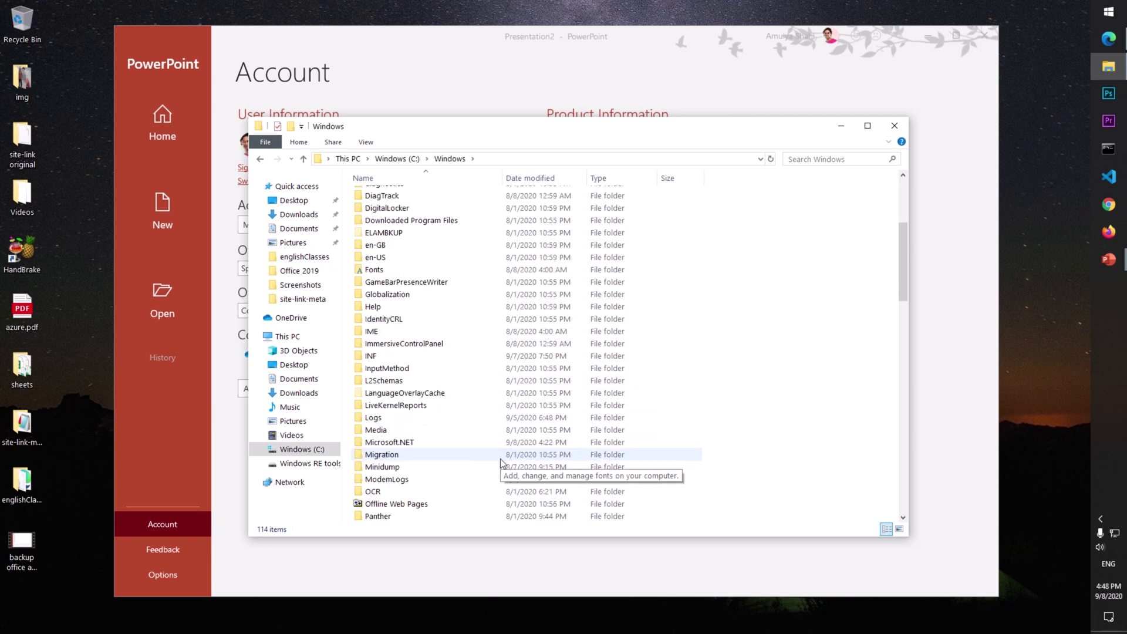
scroll(501, 462, "down", 9)
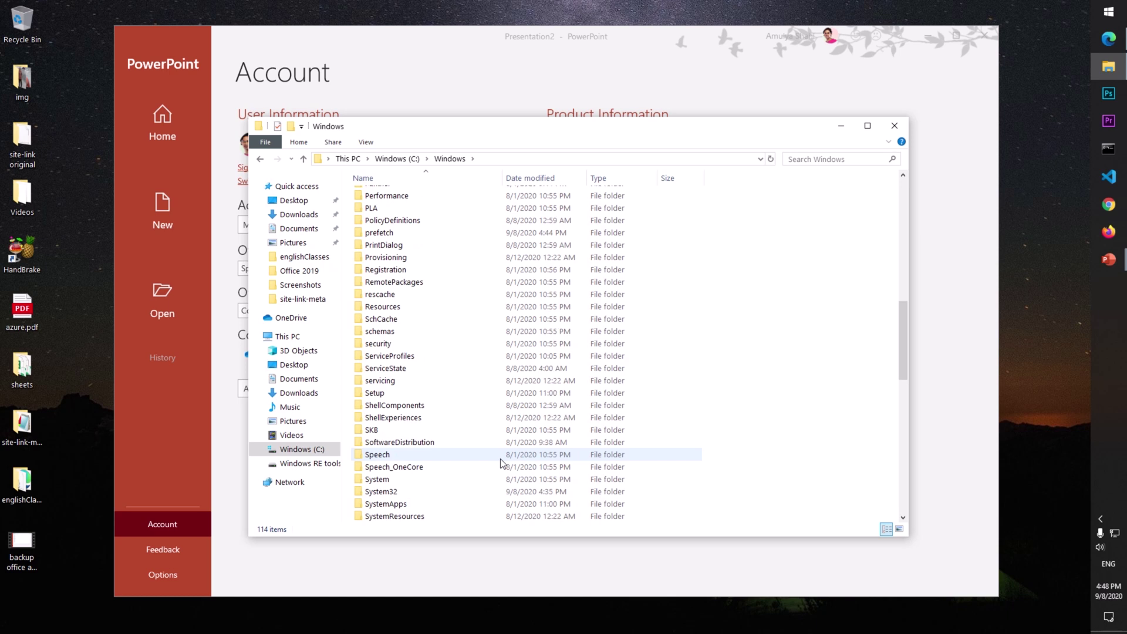
Step: Enter System32 and scroll down its 4,679 items to the spp folder
double_click(535, 496)
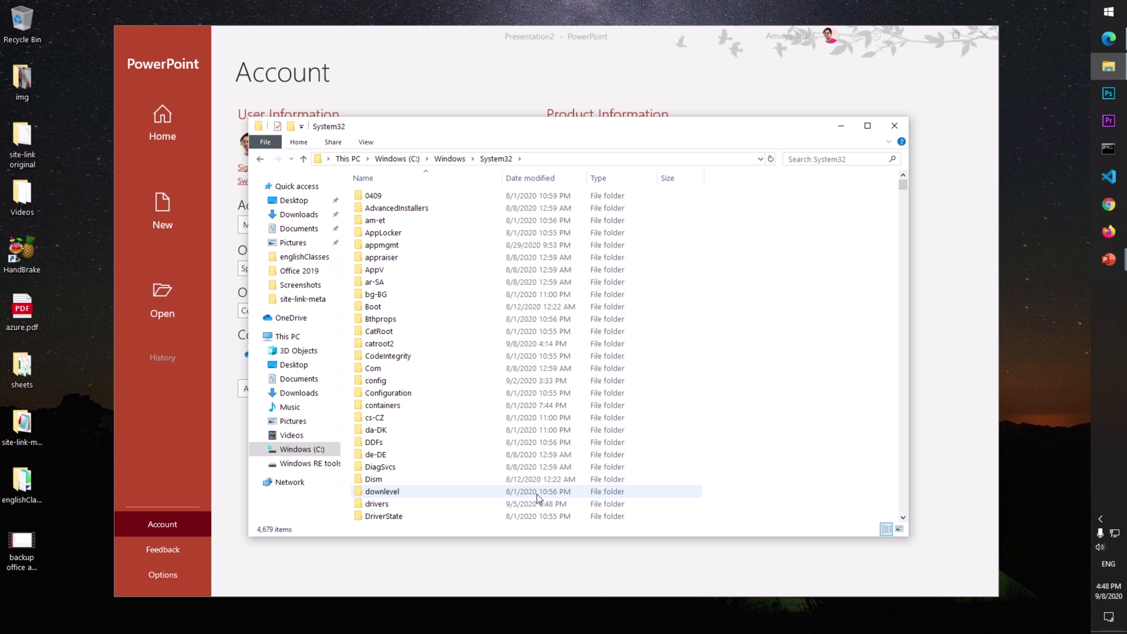
scroll(538, 498, "down", 1)
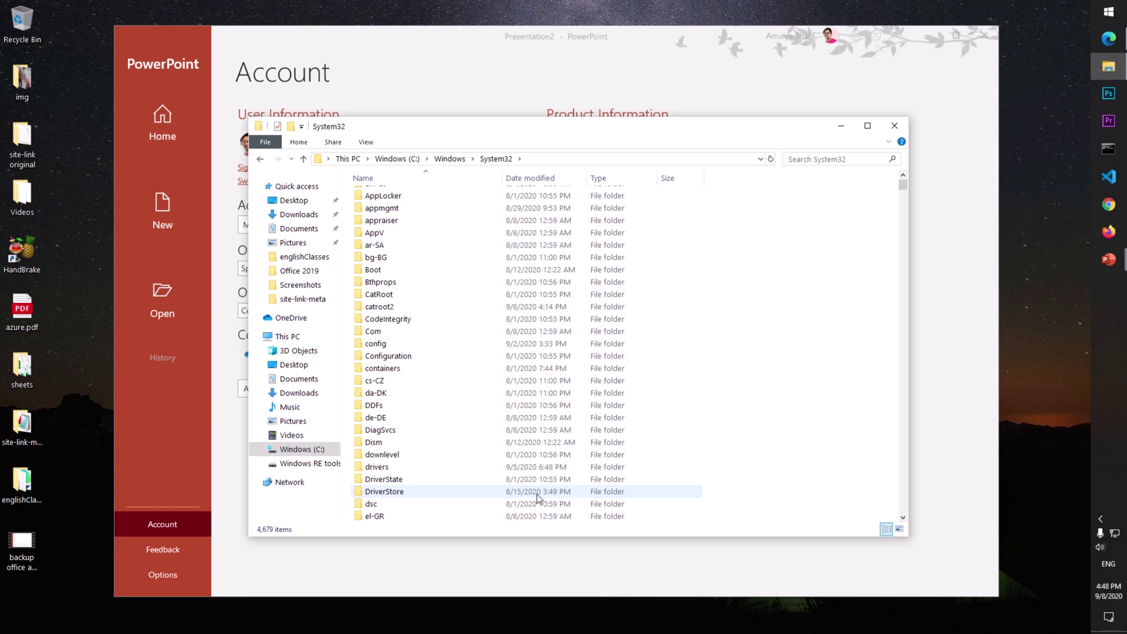
scroll(538, 497, "down", 5)
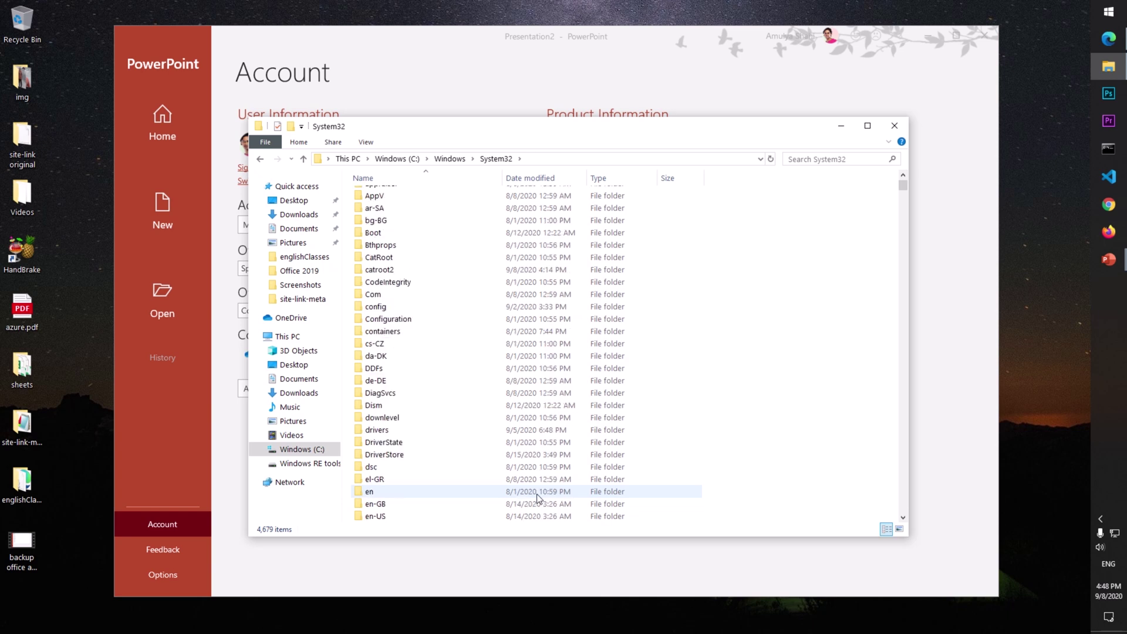
scroll(538, 498, "down", 3)
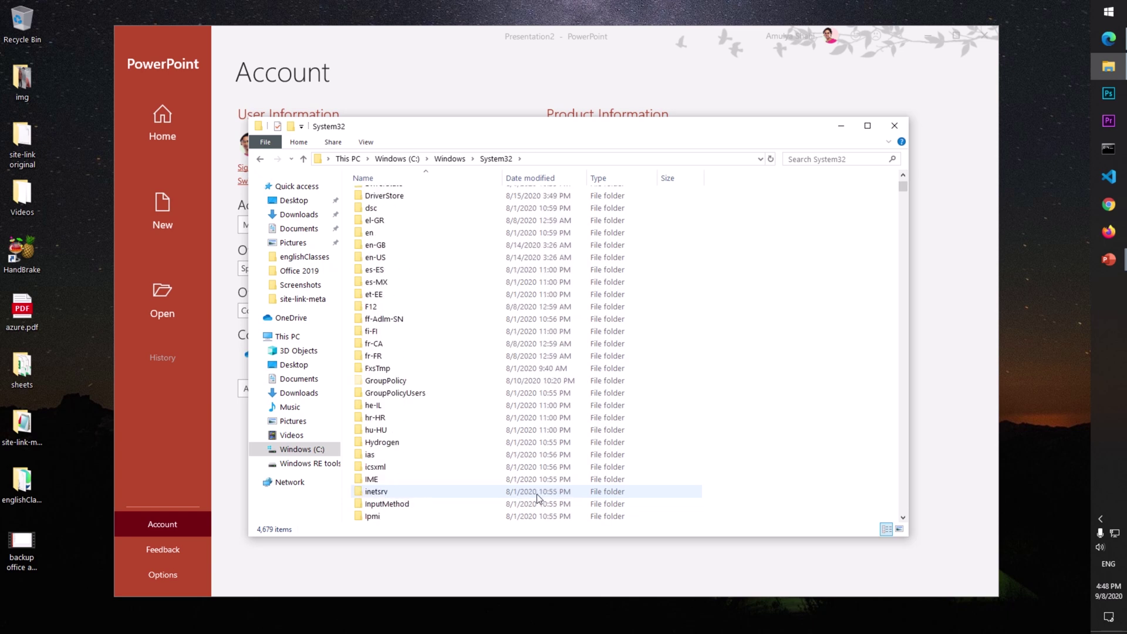
scroll(537, 498, "down", 2)
scroll(538, 498, "down", 12)
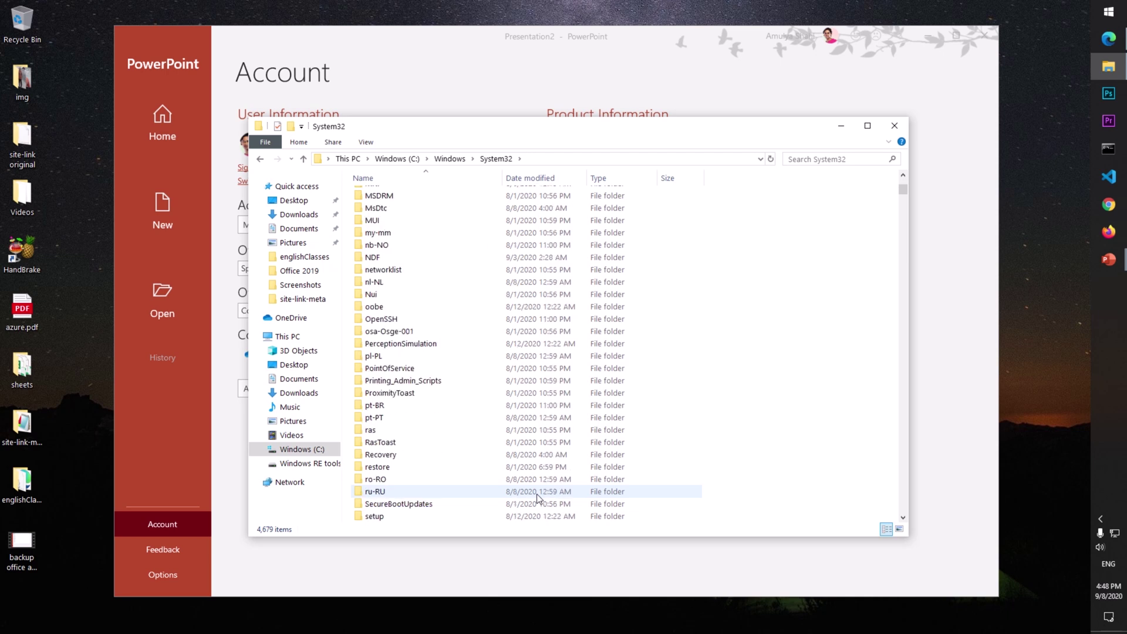
scroll(536, 496, "down", 2)
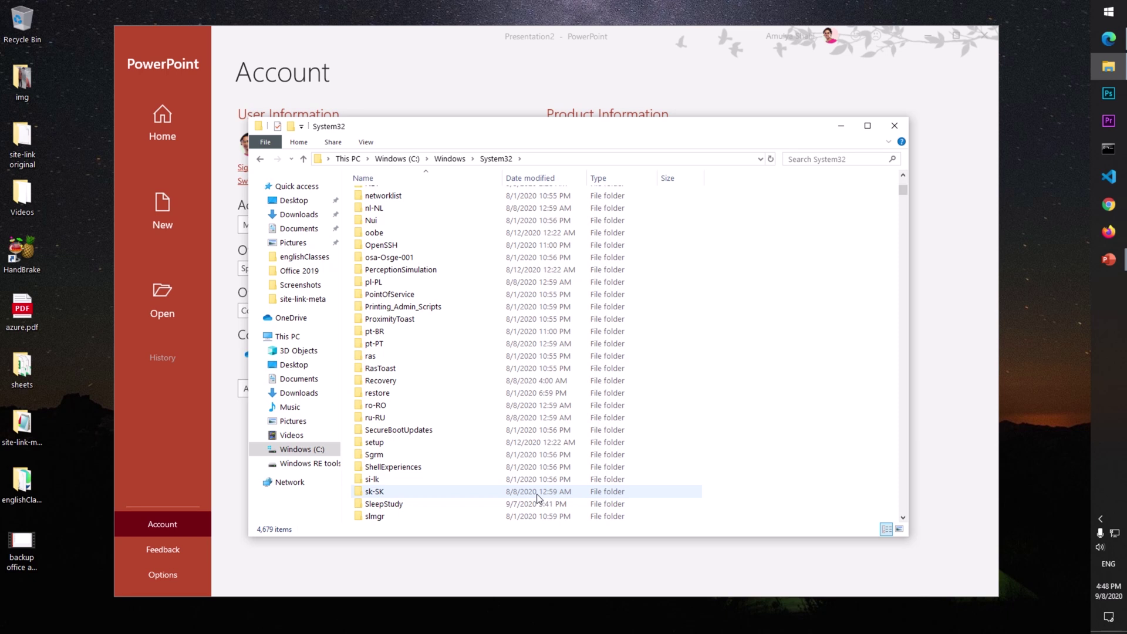
scroll(537, 494, "down", 2)
scroll(536, 494, "down", 2)
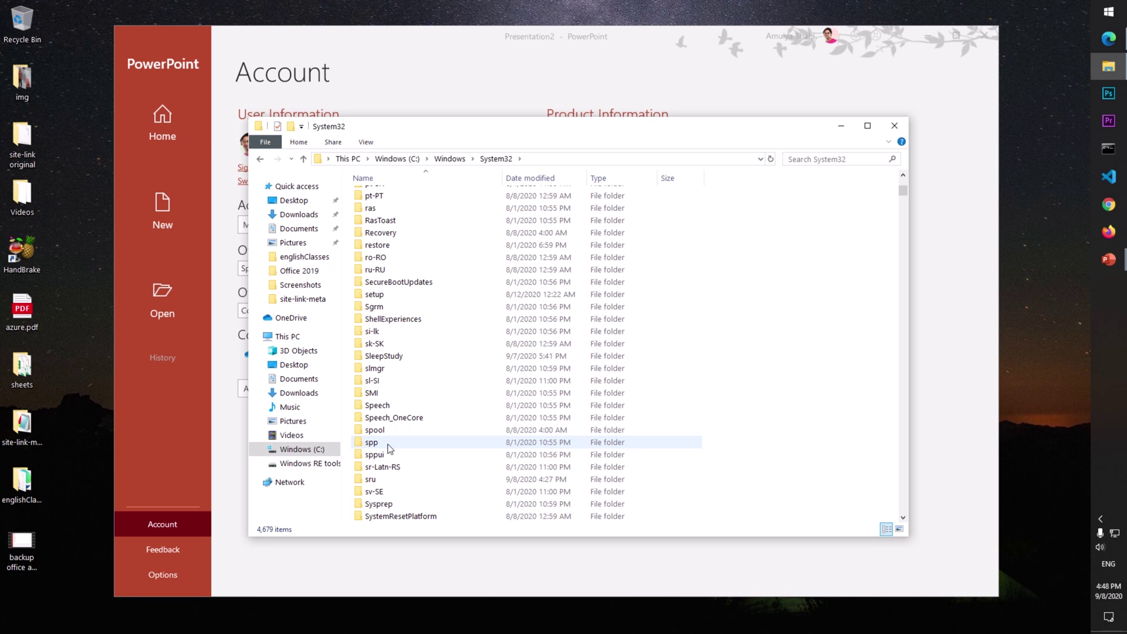
Step: Copy store from C:\Windows\System32\spp, paste it on the desktop, and place it beside azure.pdf
left_click(457, 450)
double_click(457, 449)
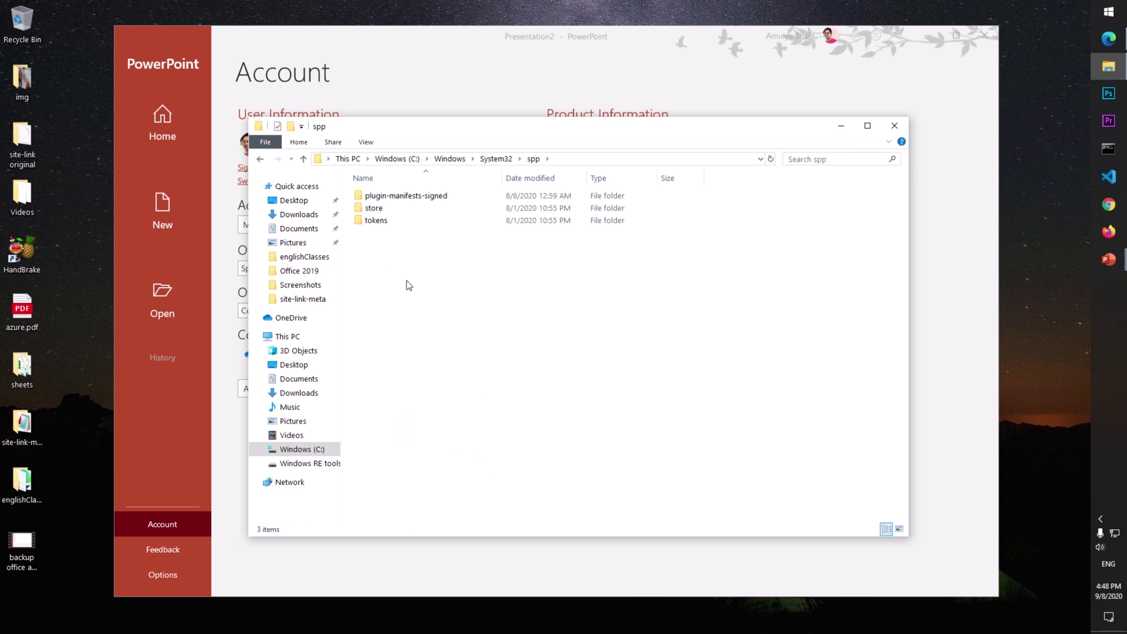
right_click(396, 212)
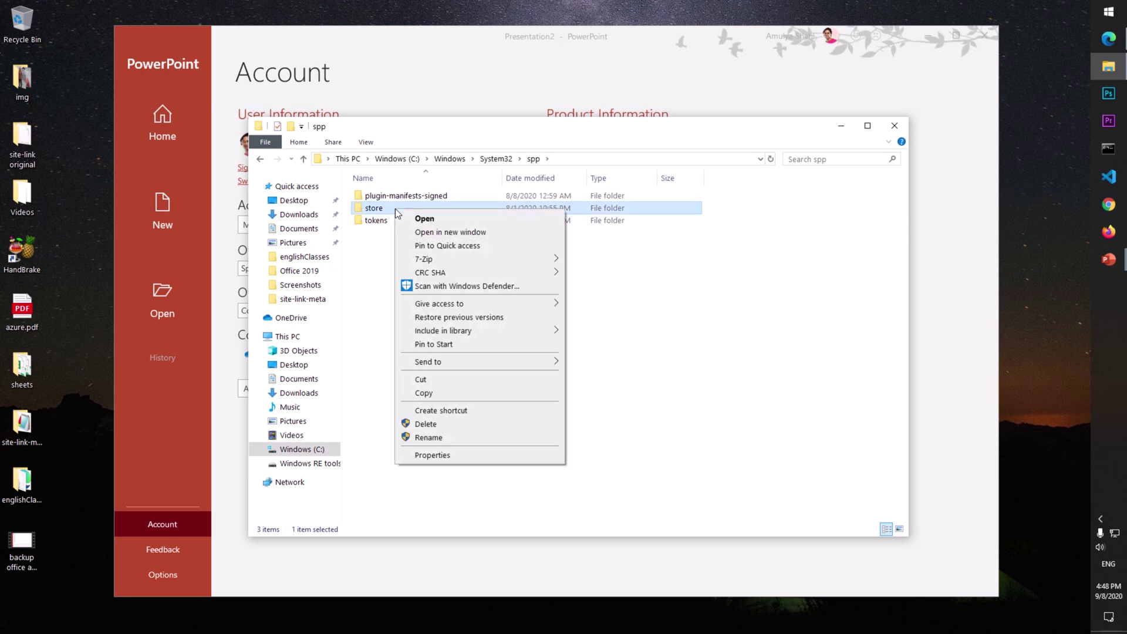
left_click(422, 392)
left_click(76, 120)
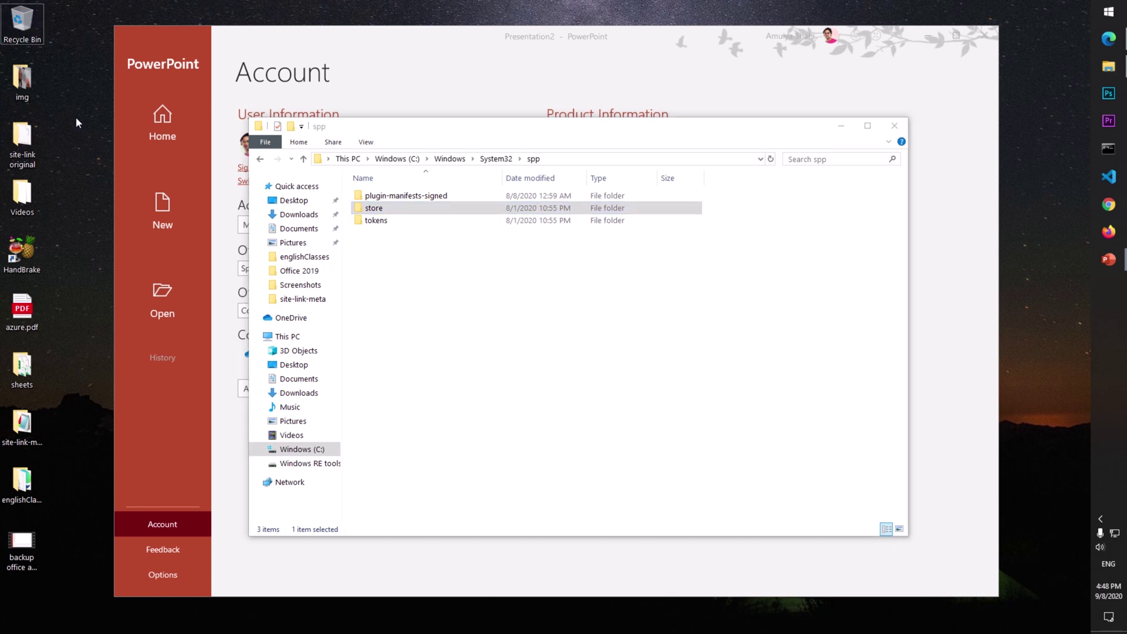
key("ctrl+v")
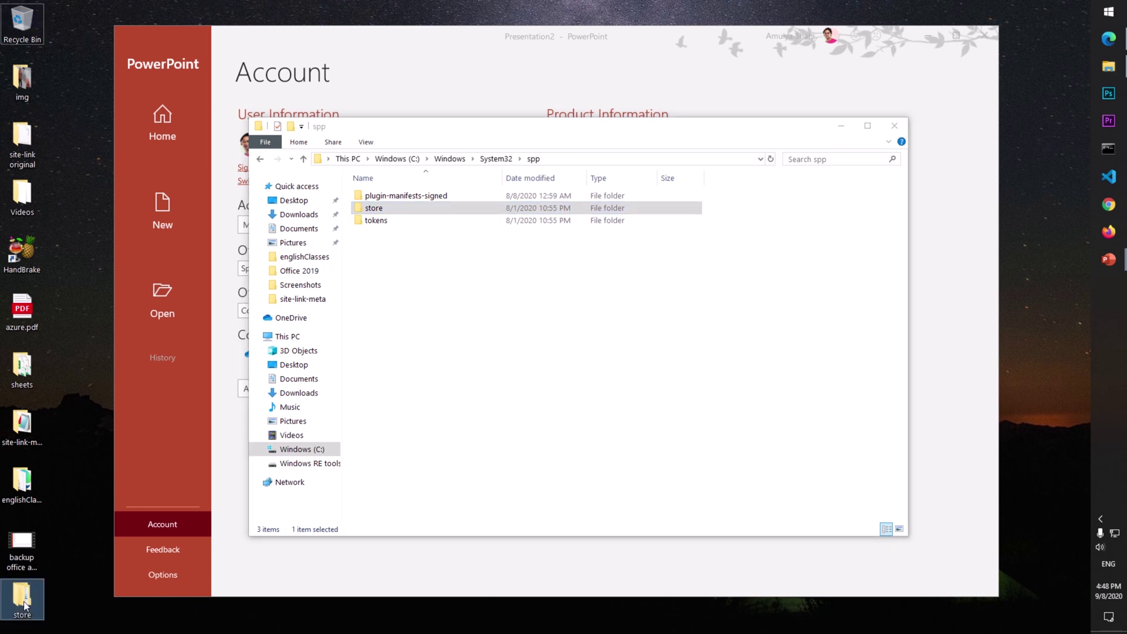
left_click_drag(24, 605, 83, 301)
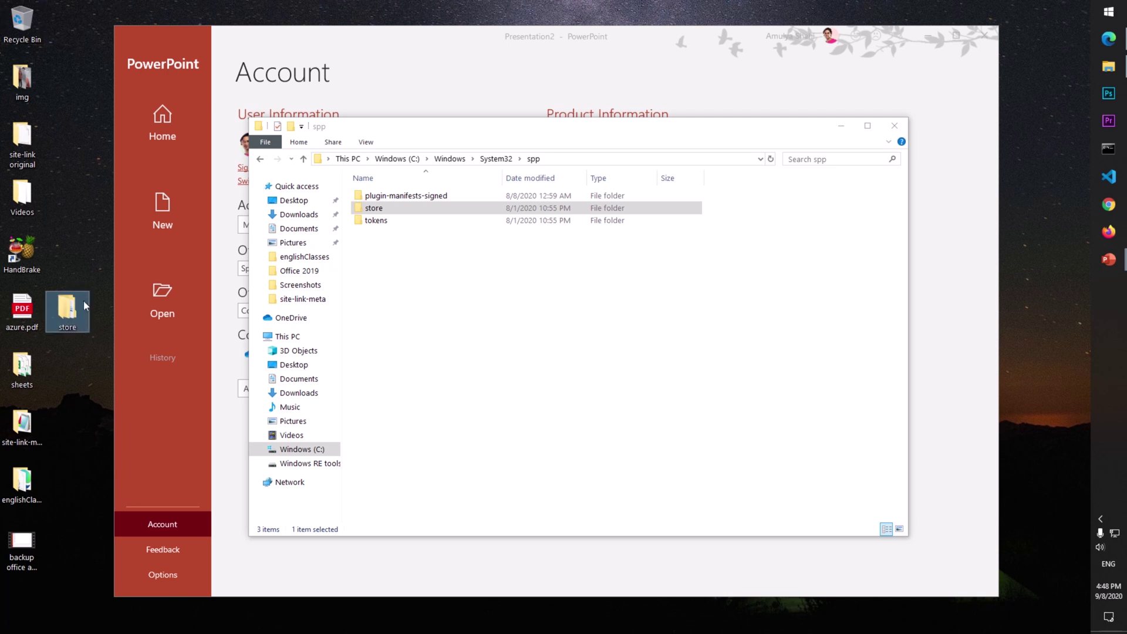
Step: Select the spp window's address bar so C:\Windows\System32\spp shows as selected text
left_click(83, 364)
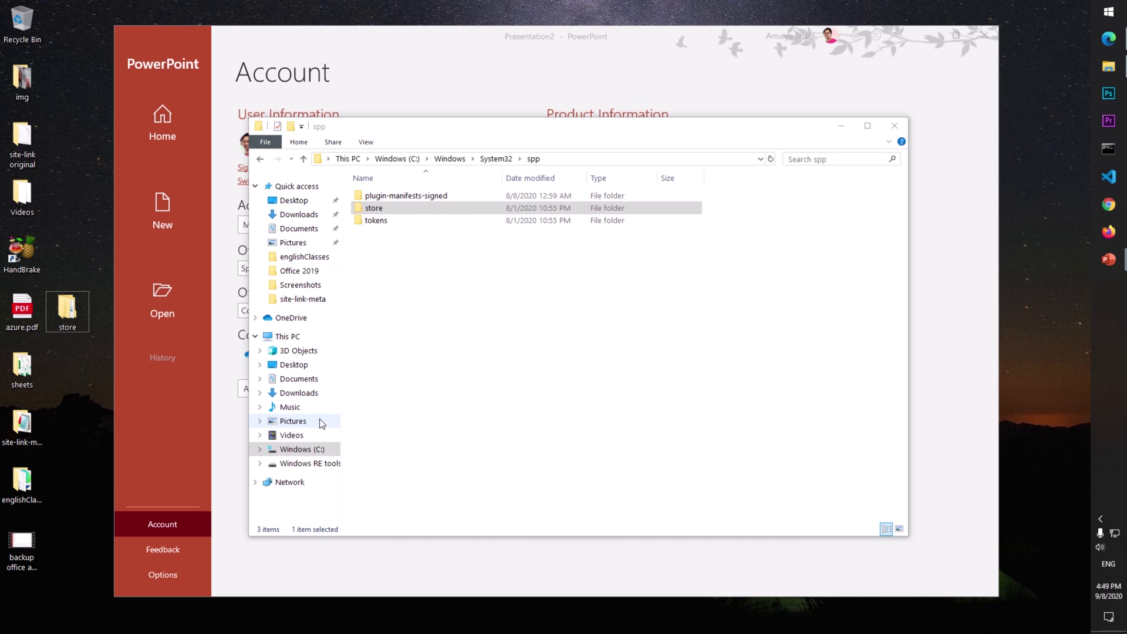
left_click(472, 401)
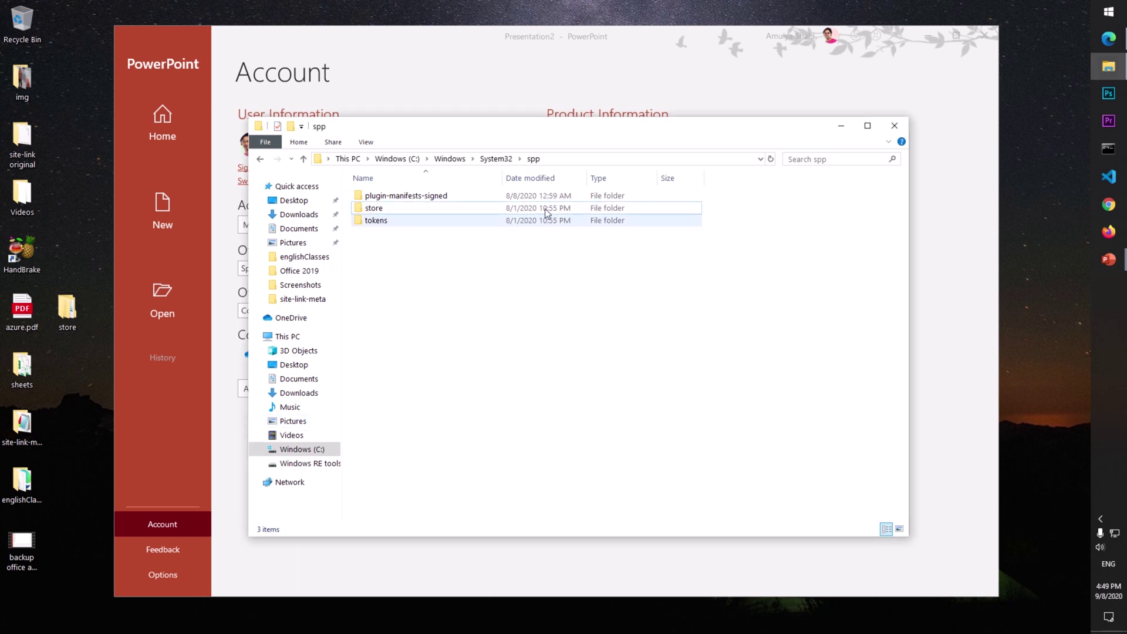
left_click(559, 159)
key("ctrl+c")
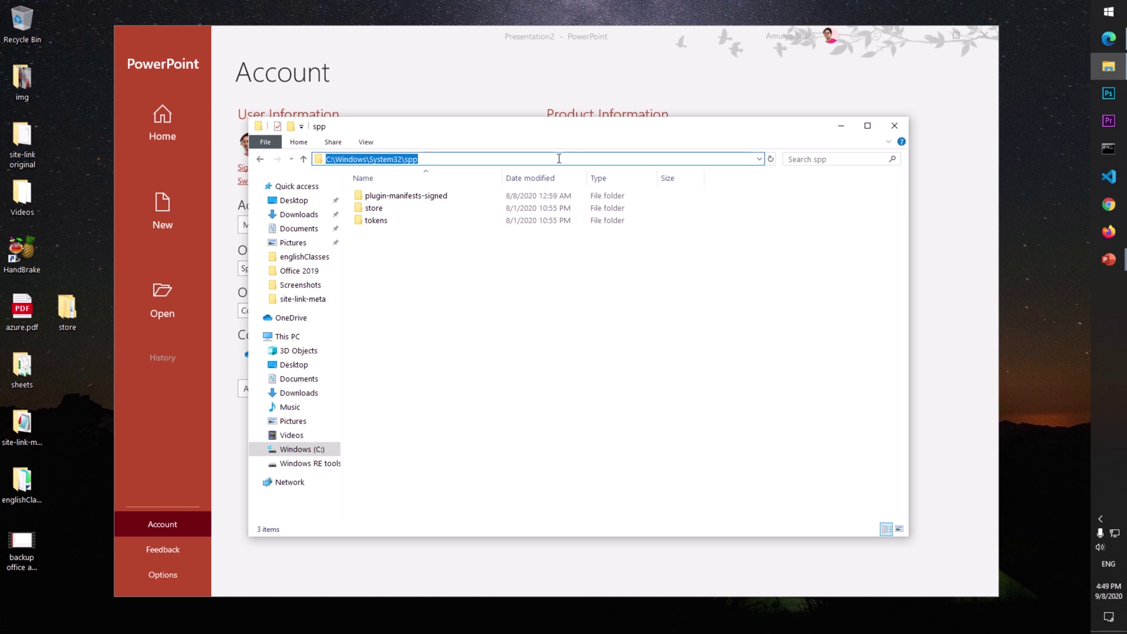
Step: Create a new desktop text document named 'office key location'
right_click(69, 209)
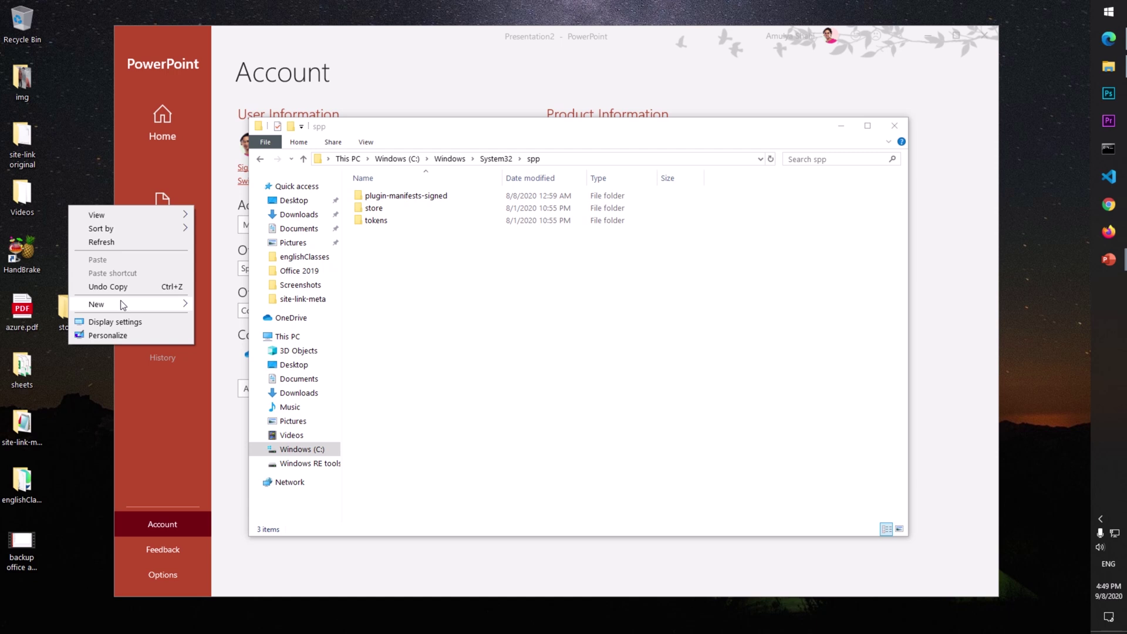
mouse_move(169, 304)
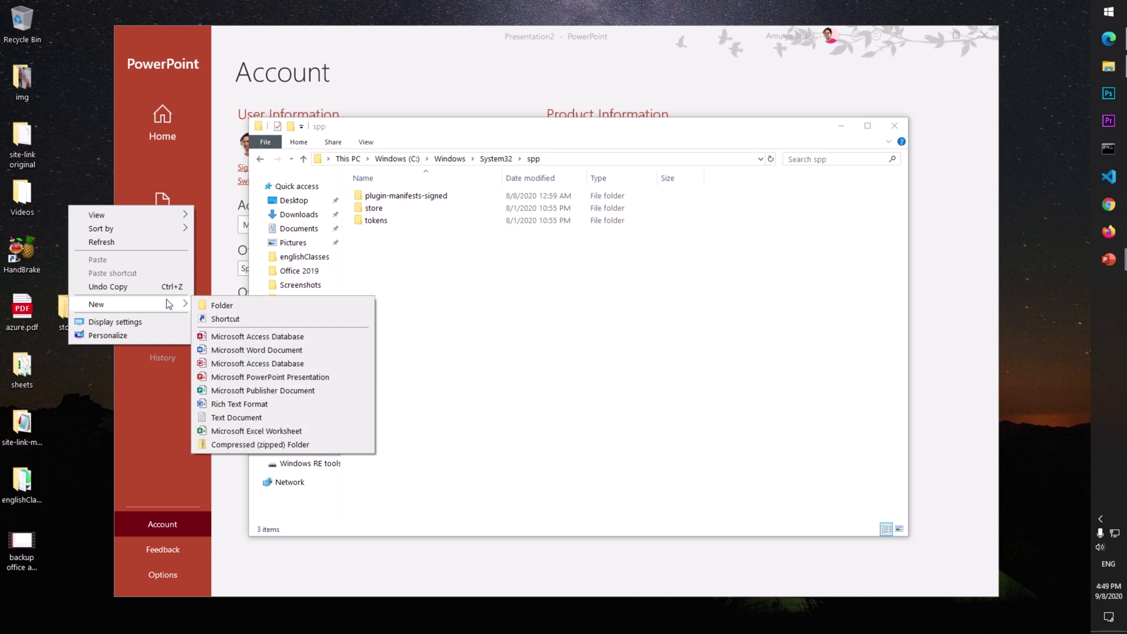
left_click(255, 418)
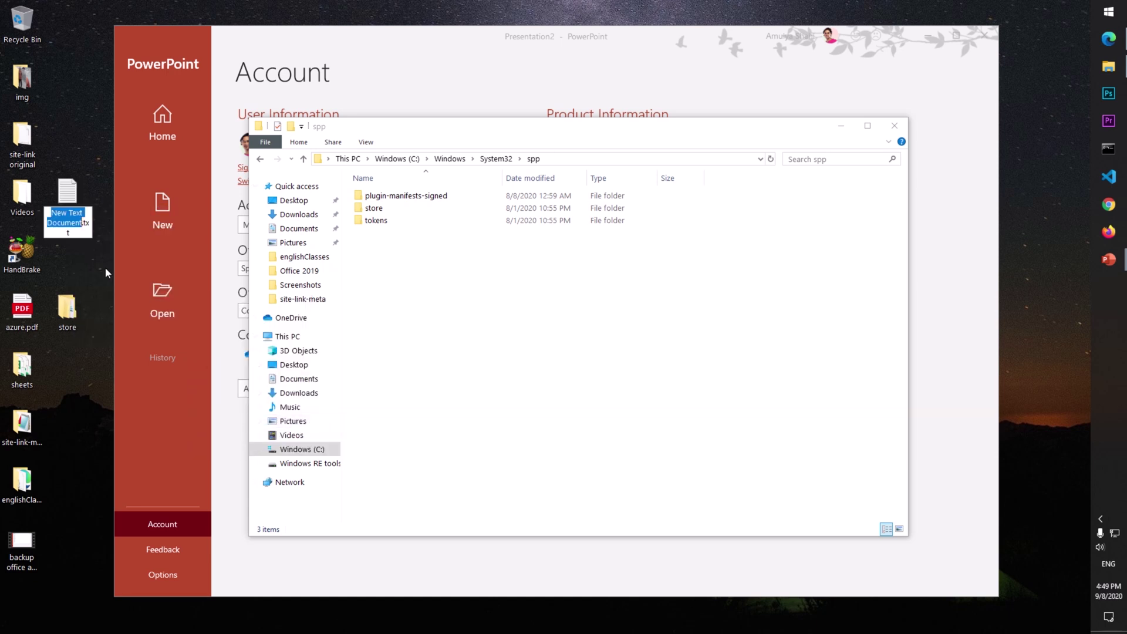
type("office ")
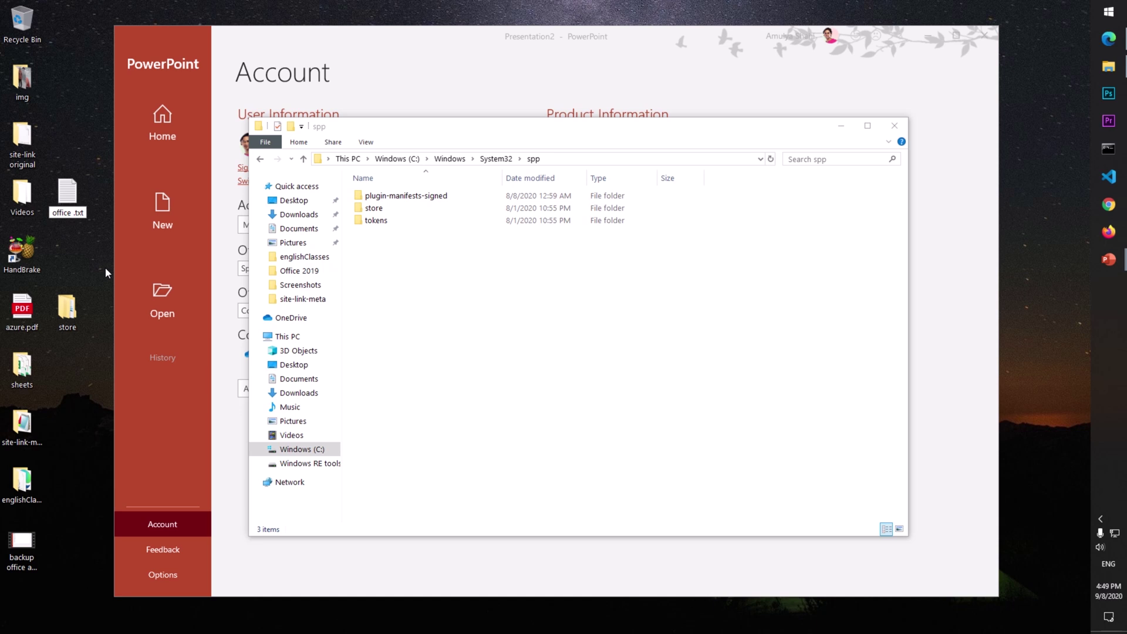
type("key location")
key("Return")
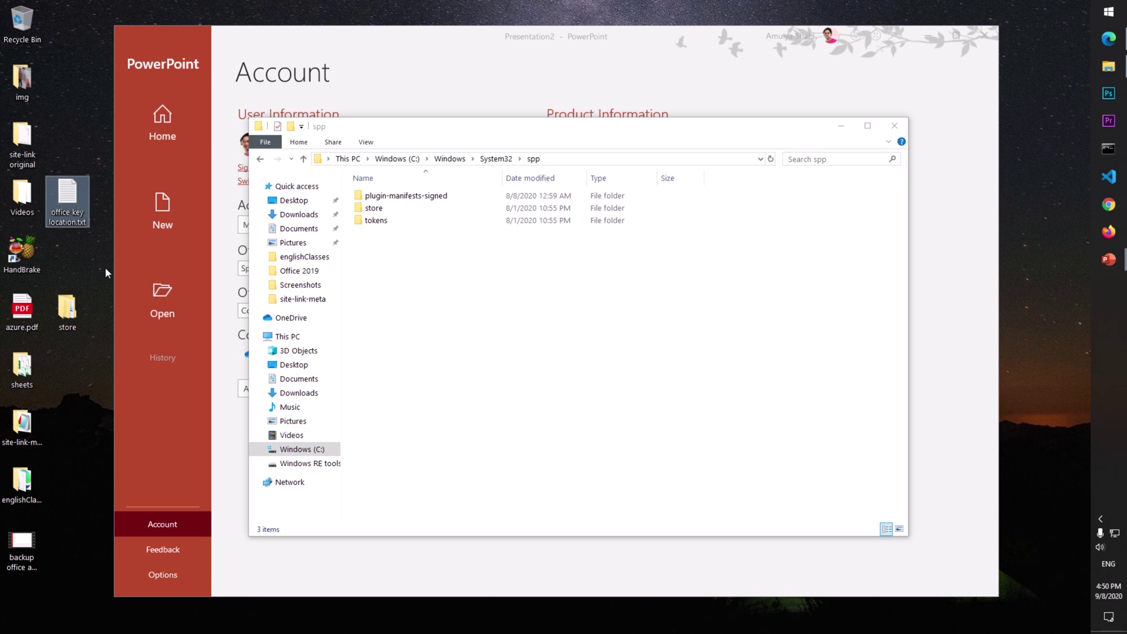
Step: Paste the path C:\Windows\System32\spp into the note in Notepad, save, and close it
double_click(69, 185)
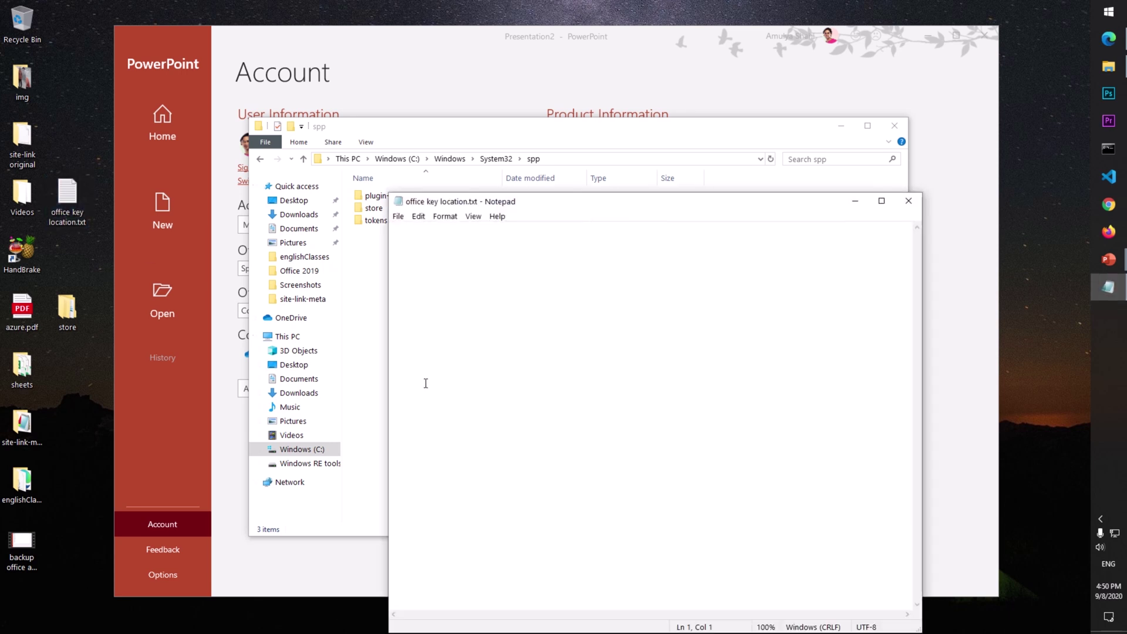
key("ctrl+v")
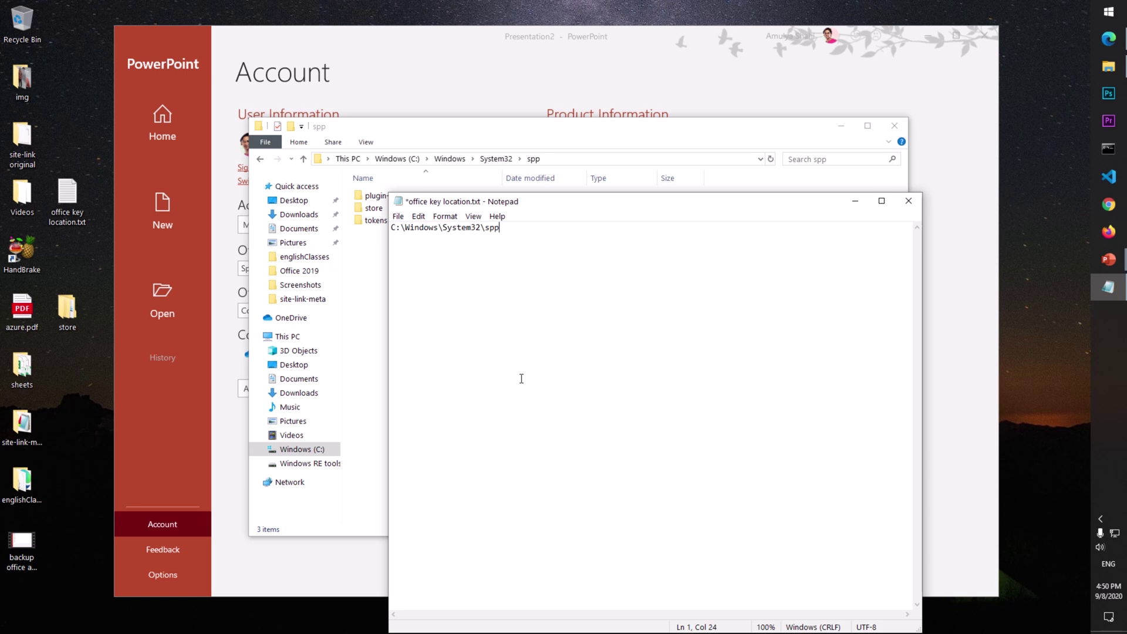
key("ctrl+s")
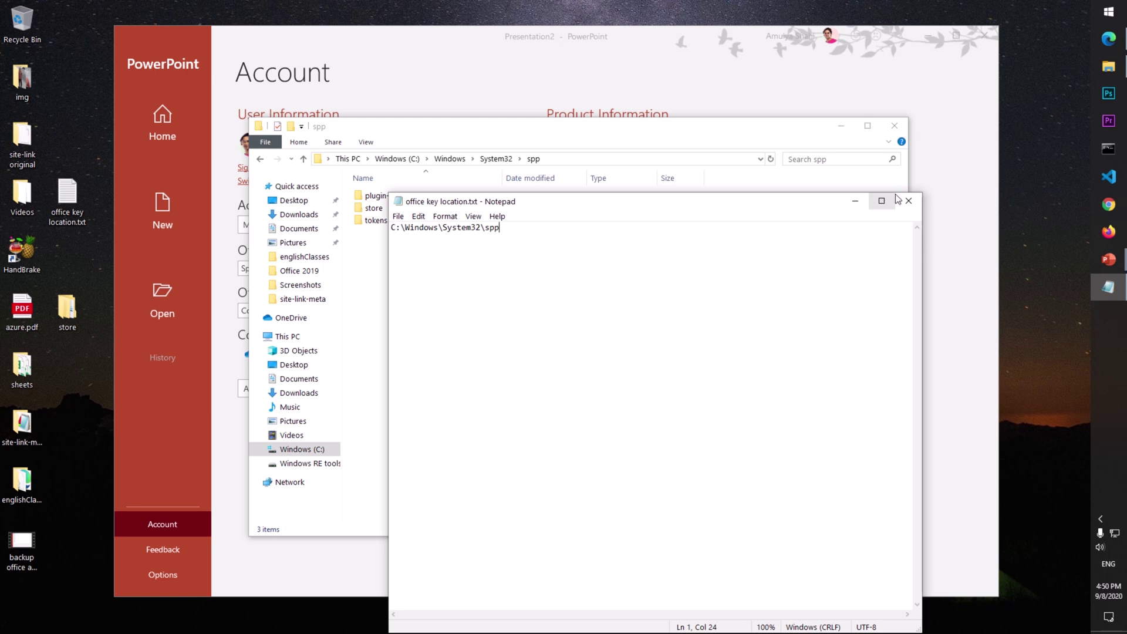
left_click(908, 201)
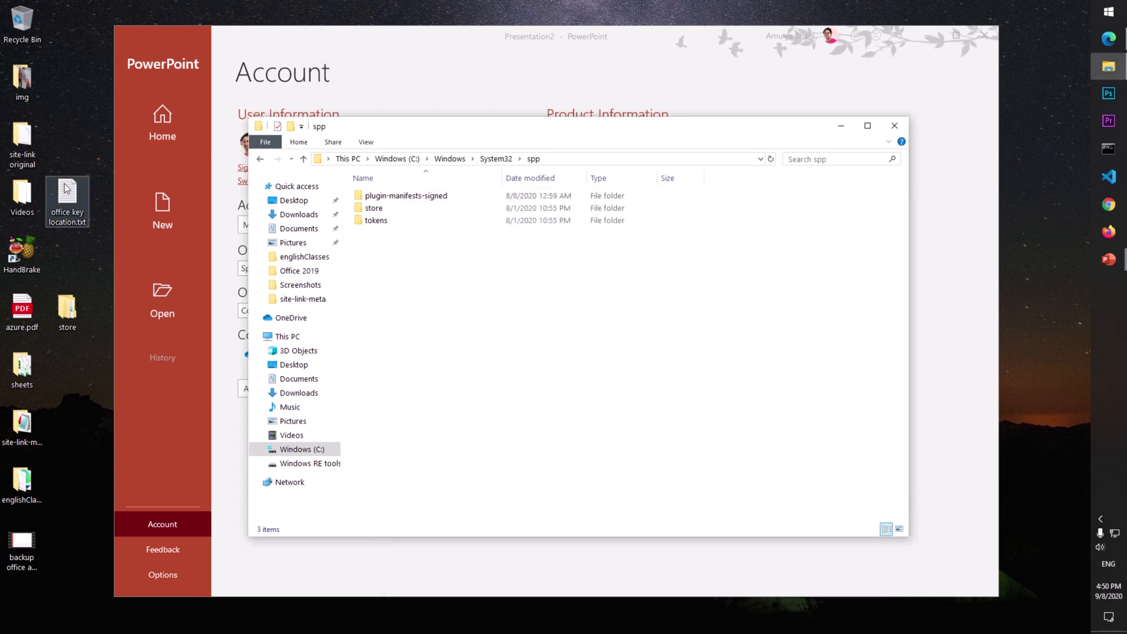
Step: Arrange the note on the desktop just above the store folder copy
left_click_drag(67, 188, 68, 258)
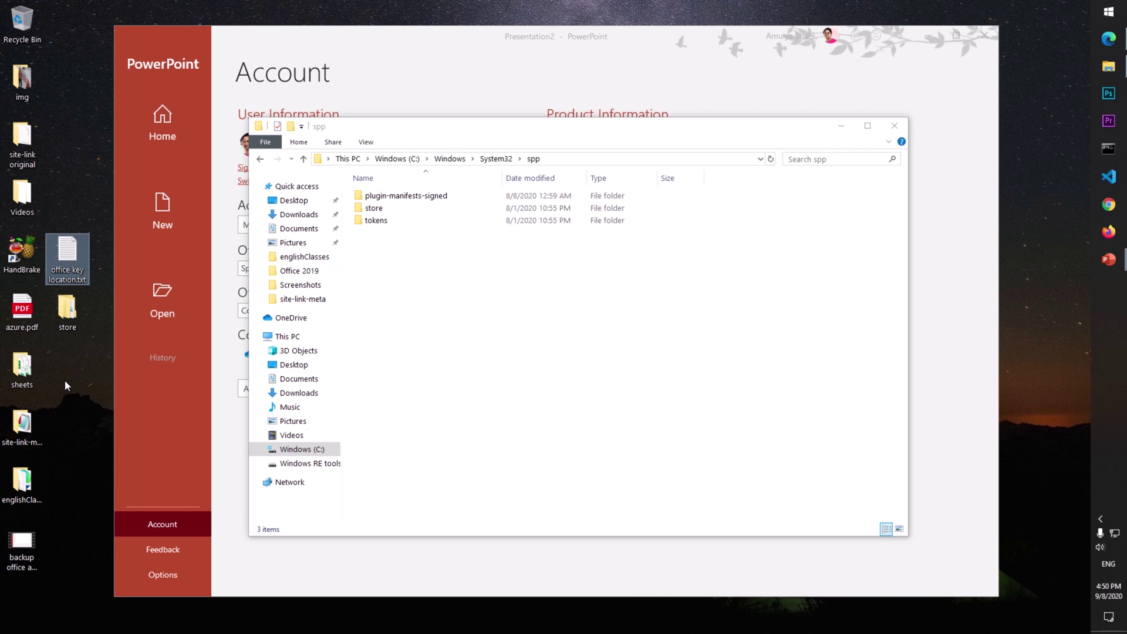
left_click_drag(66, 381, 69, 224)
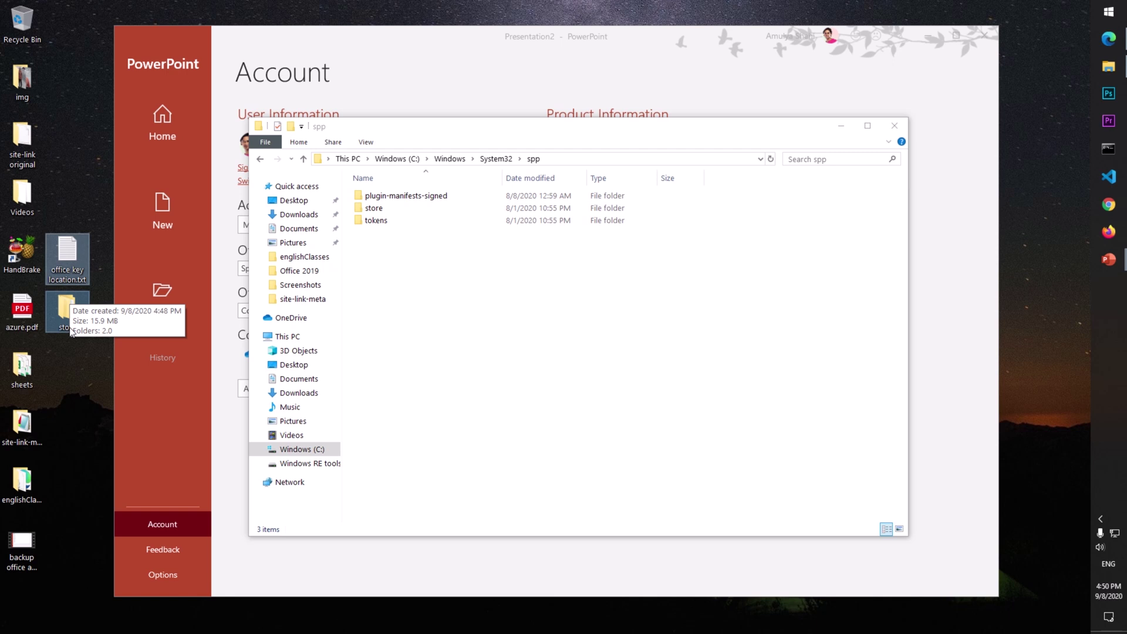
left_click(63, 416)
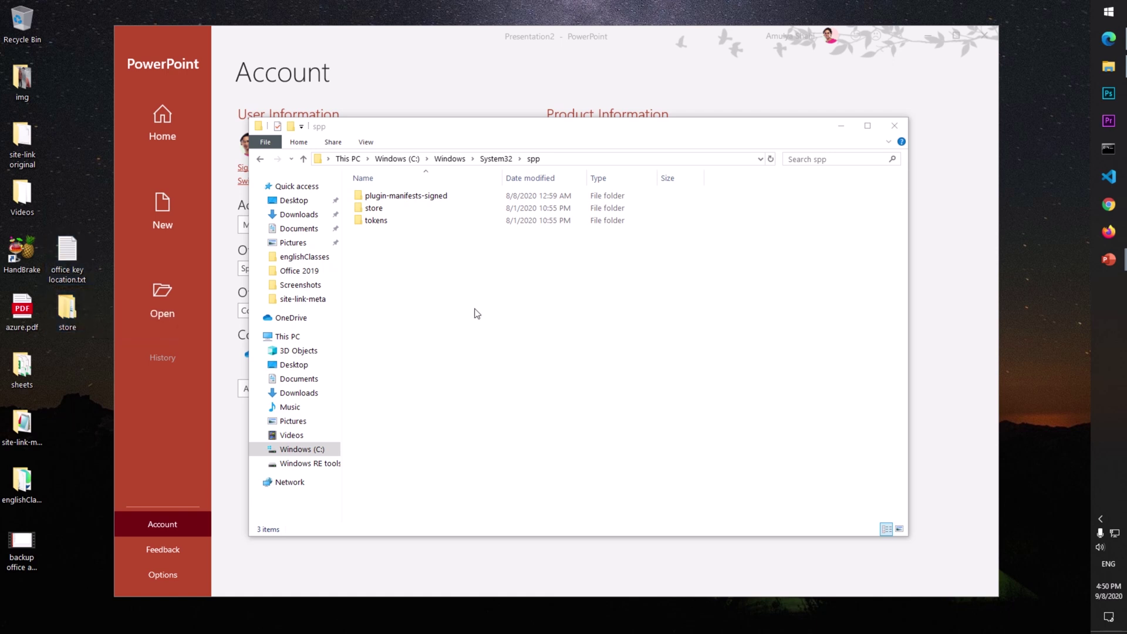
Step: Close the spp Explorer window and bring up the Start button's system tools menu
left_click(894, 126)
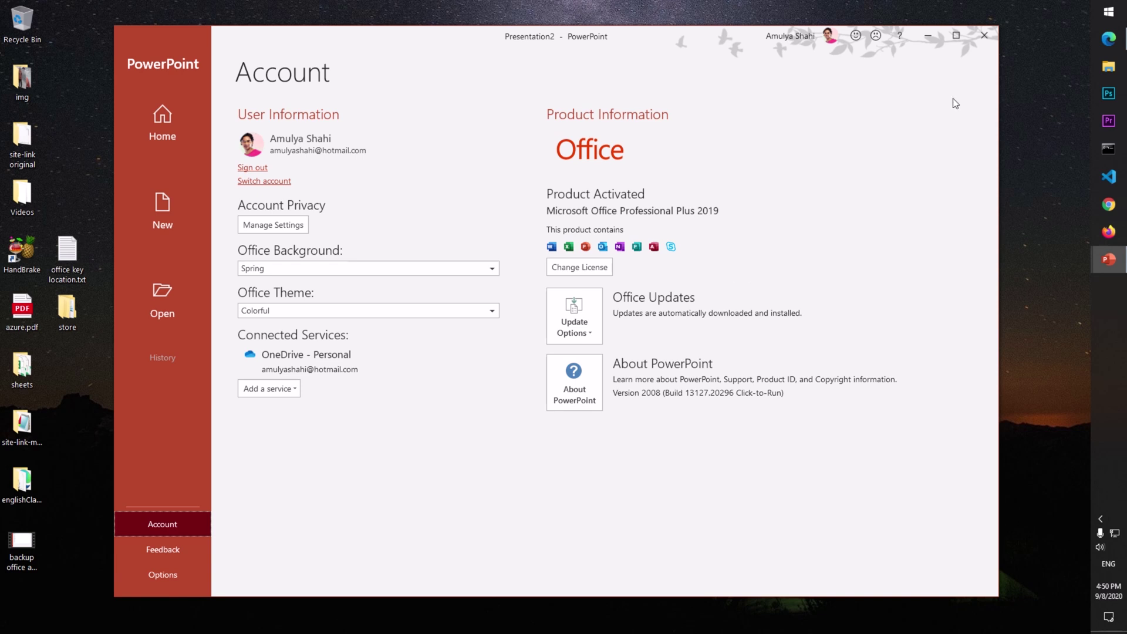
left_click(1100, 10)
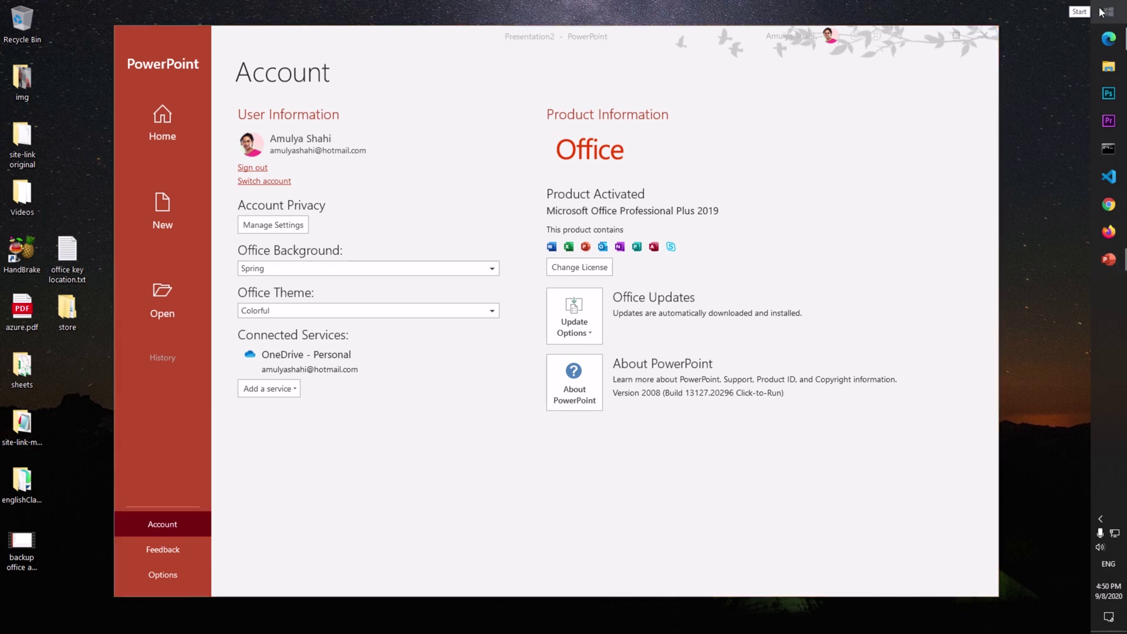
right_click(1101, 10)
left_click(828, 129)
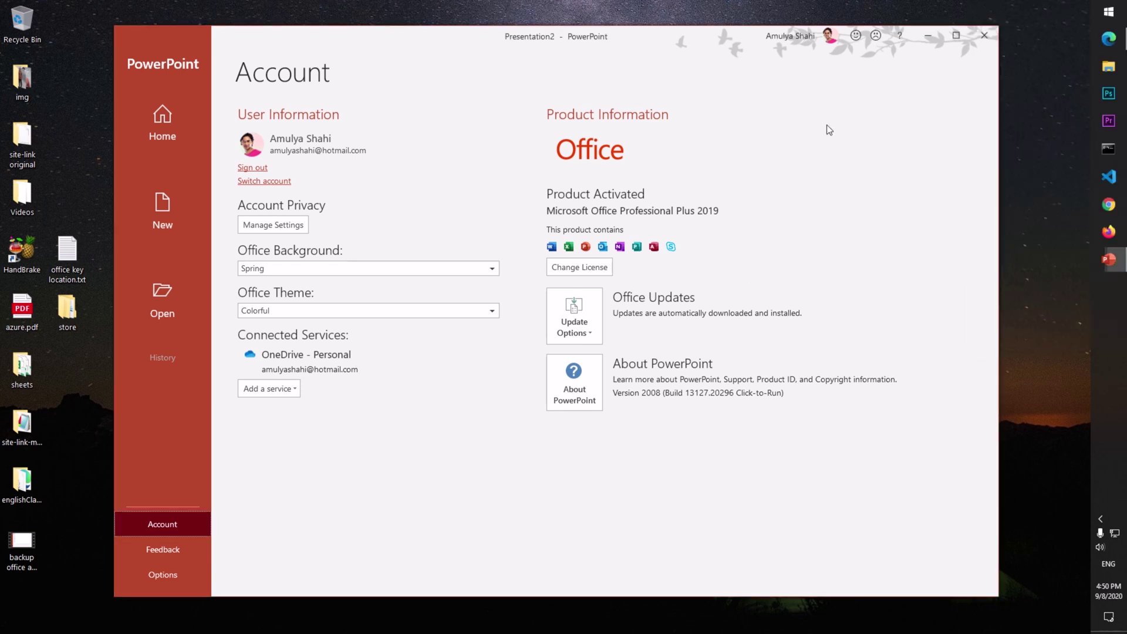
Step: Open Apps and Features and expand Microsoft Office Professional Plus 2019 to show version 16.0.13127.20296
right_click(1114, 12)
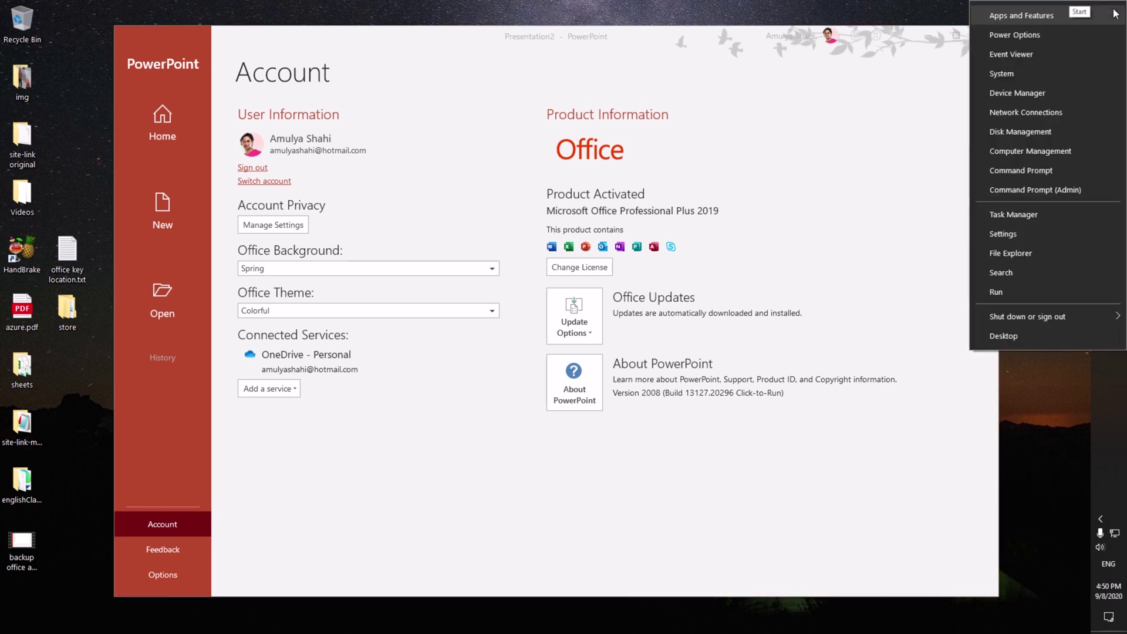
left_click(1027, 17)
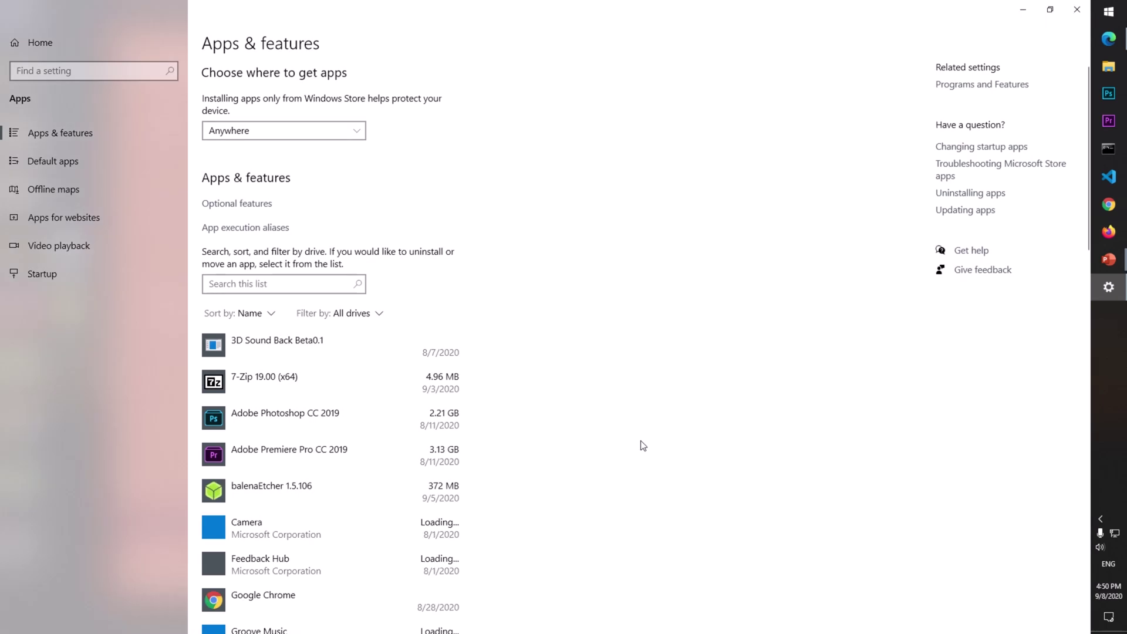
scroll(592, 446, "down", 10)
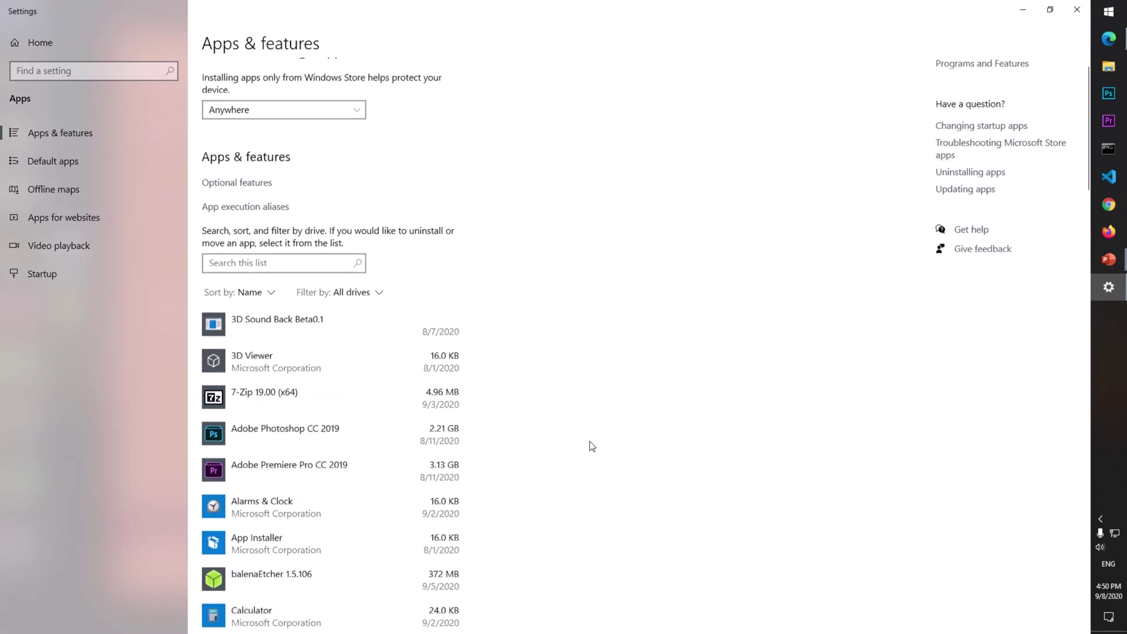
scroll(591, 446, "down", 8)
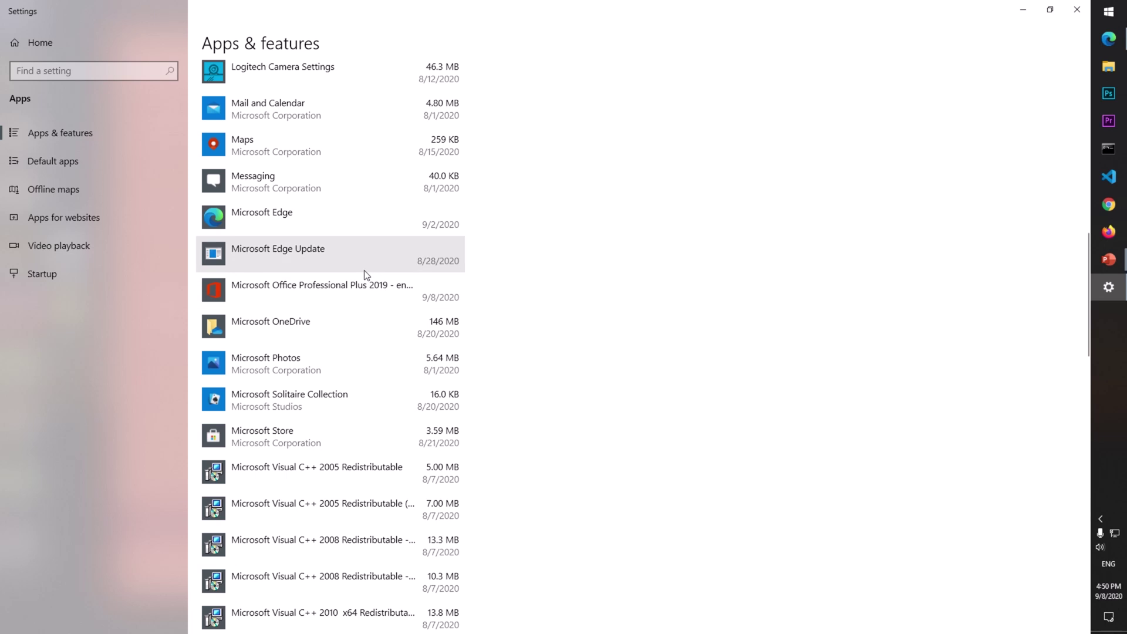
left_click(374, 290)
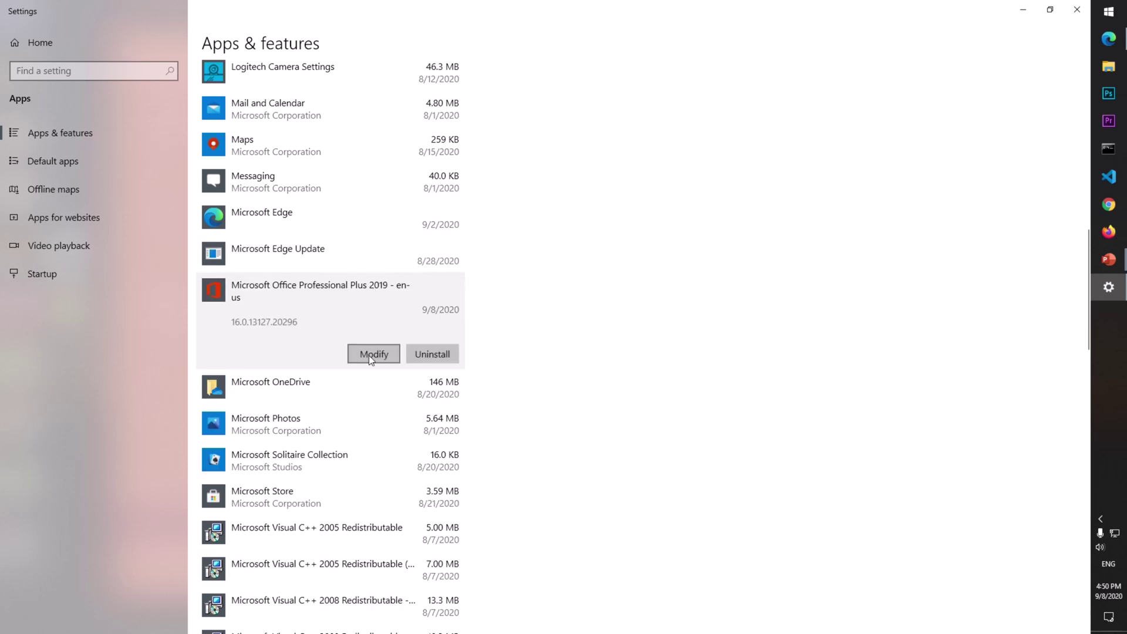
Step: Choose Modify on the Office entry and select Online Repair instead of Quick Repair
left_click(369, 356)
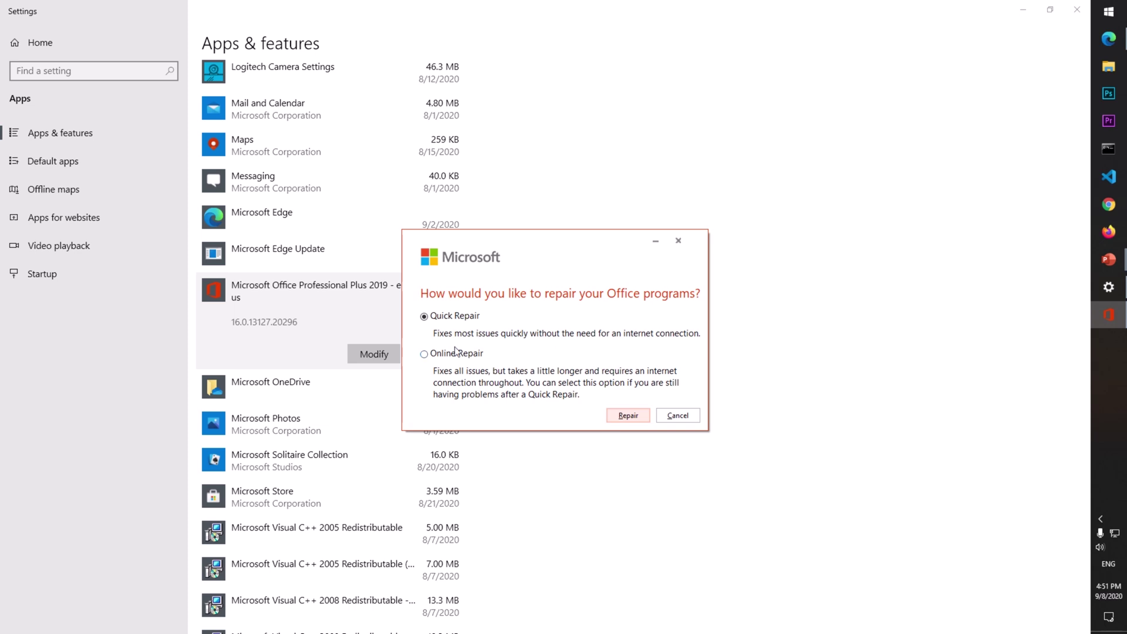
left_click(424, 354)
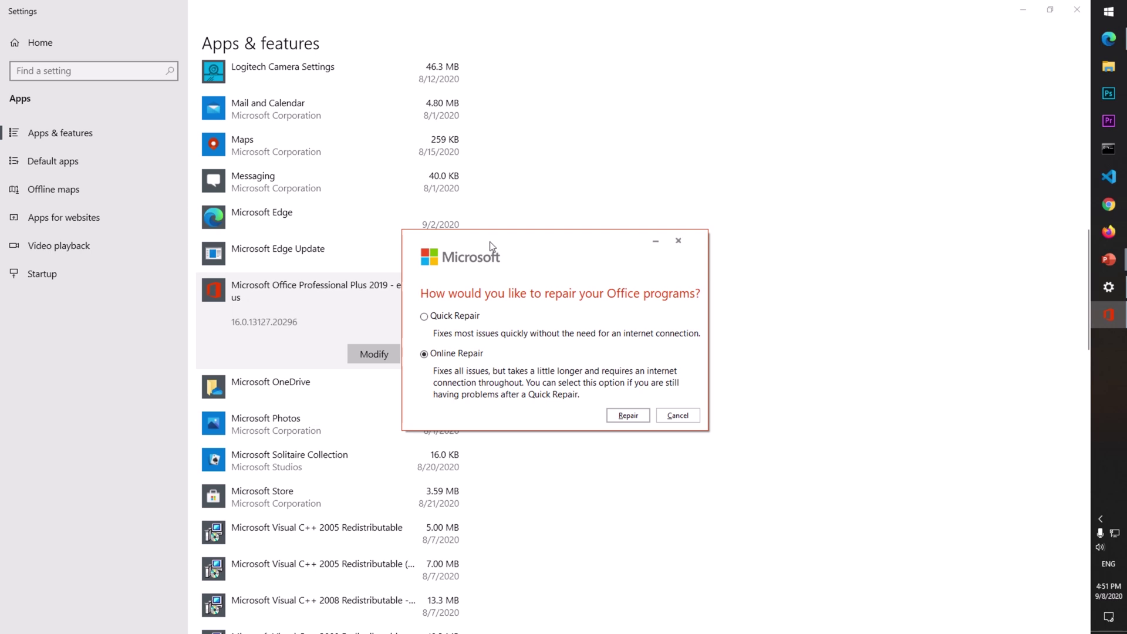
Step: Move the Office repair dialog further to the right
left_click_drag(490, 242, 699, 246)
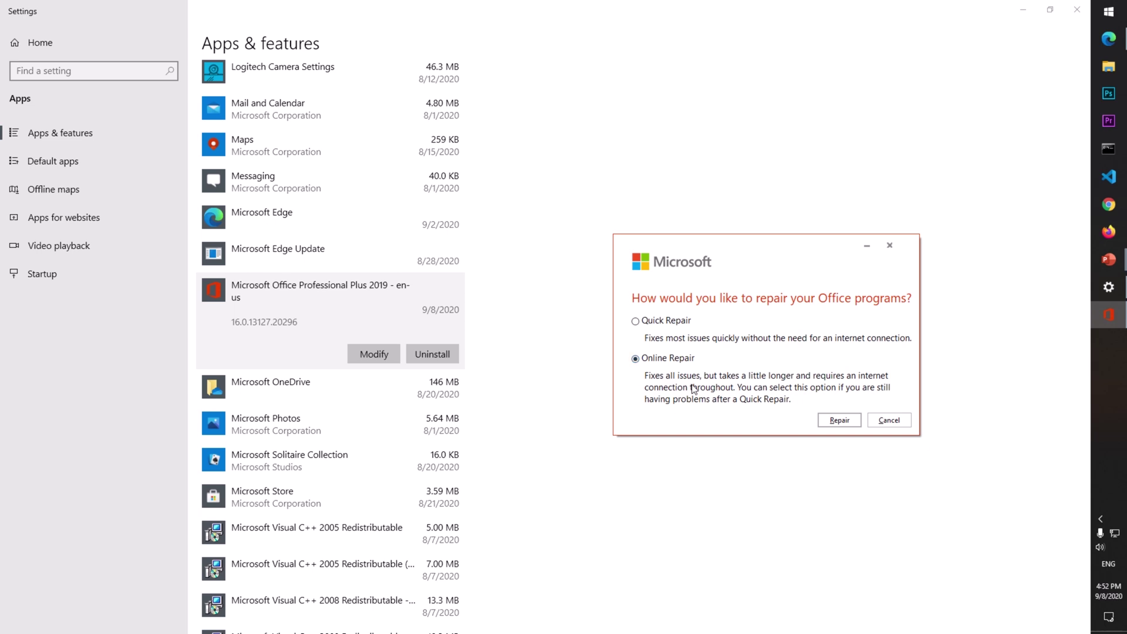
left_click(899, 418)
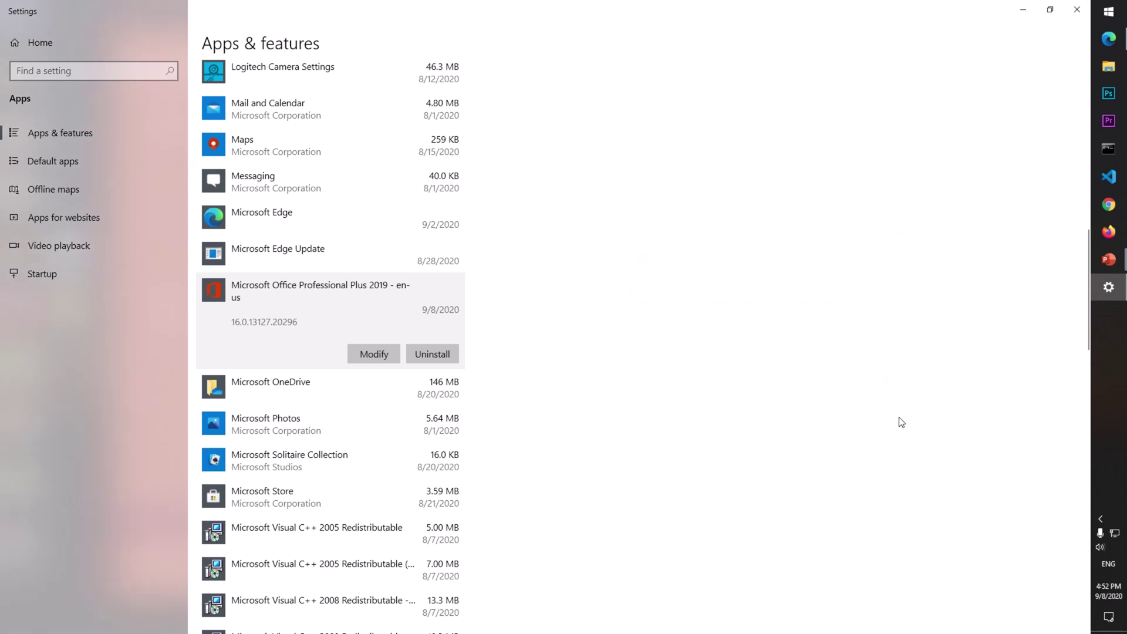